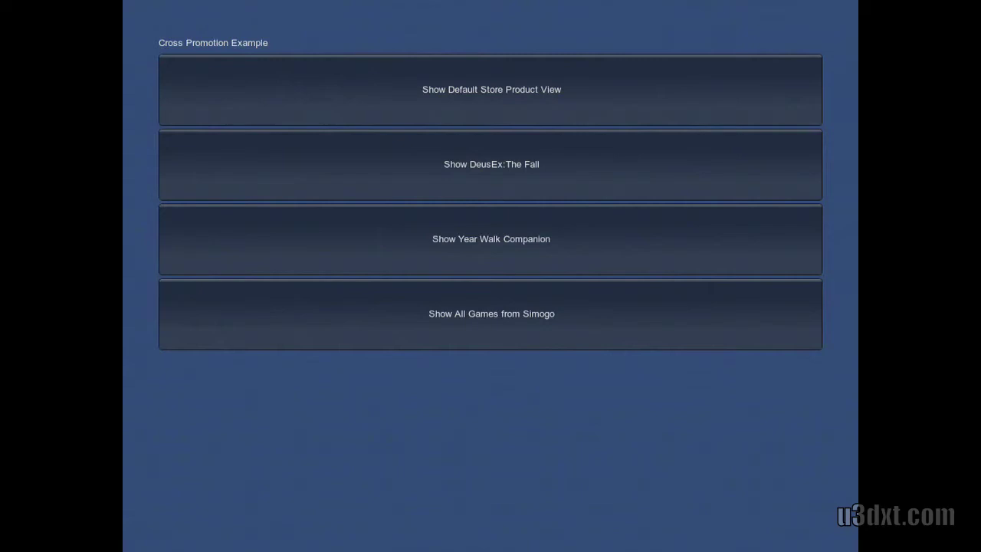
Preview the iAppWall store page and its ratings and reviews, then close it
click(491, 88)
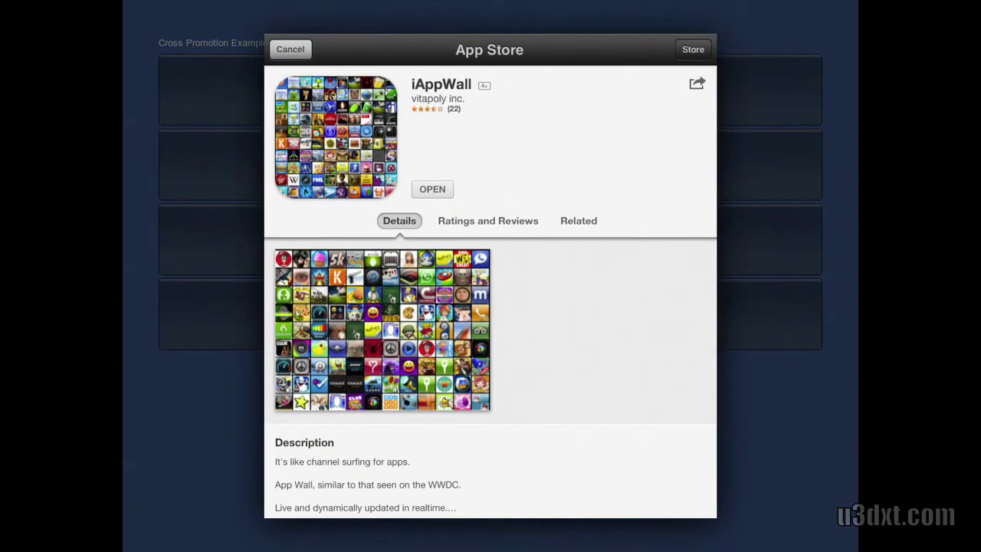
click(489, 221)
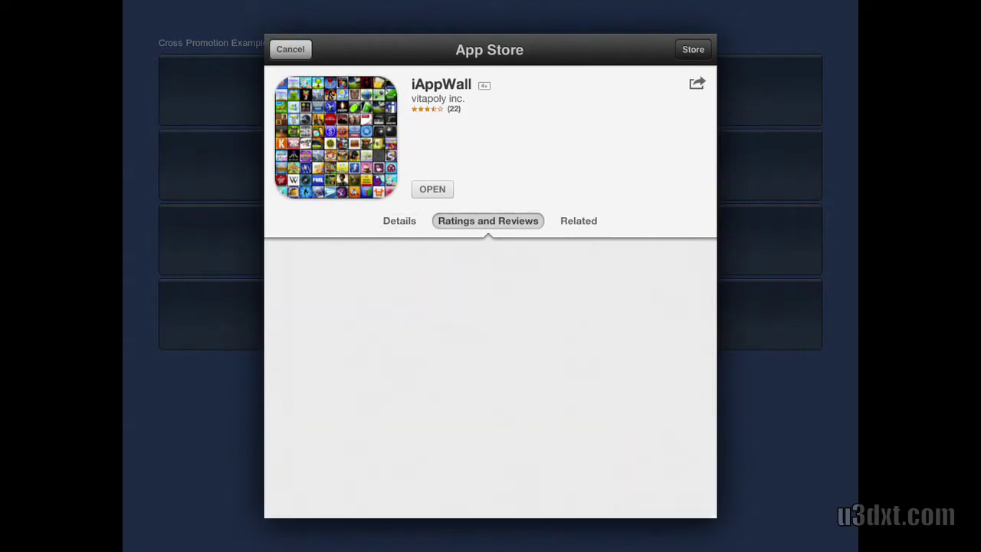
scroll(490, 376, down, 4)
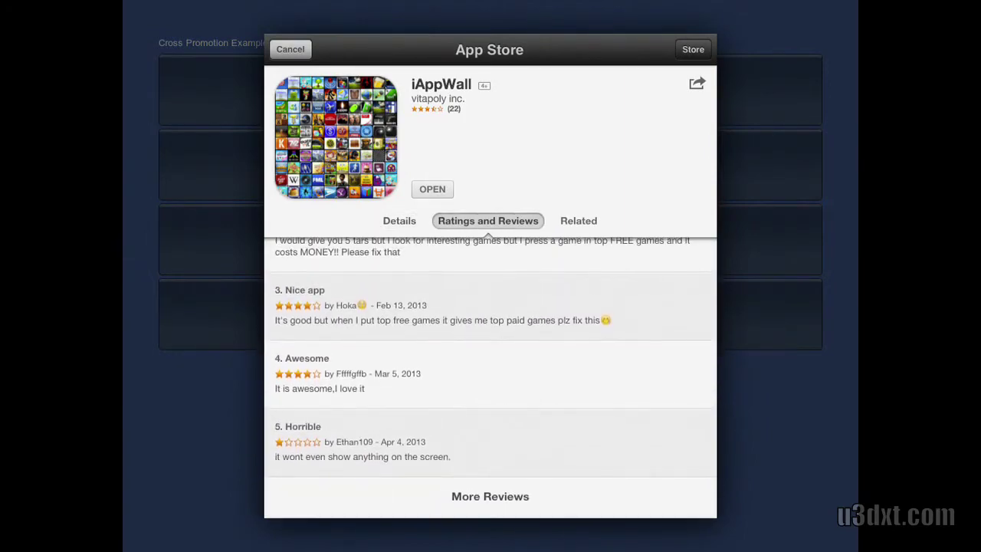
click(291, 49)
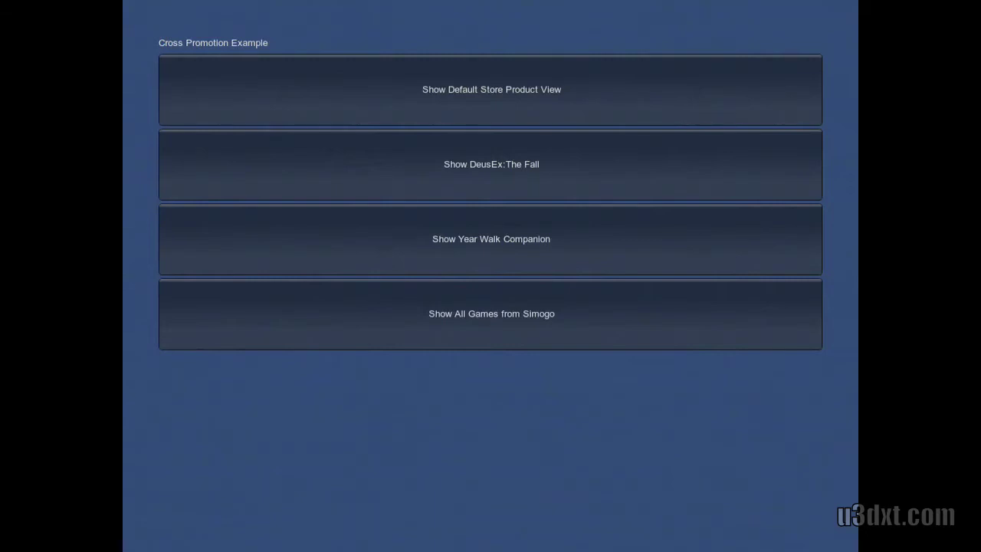
Browse the Deus Ex: The Fall store page's screenshots, reviews and related apps, then close it
click(492, 164)
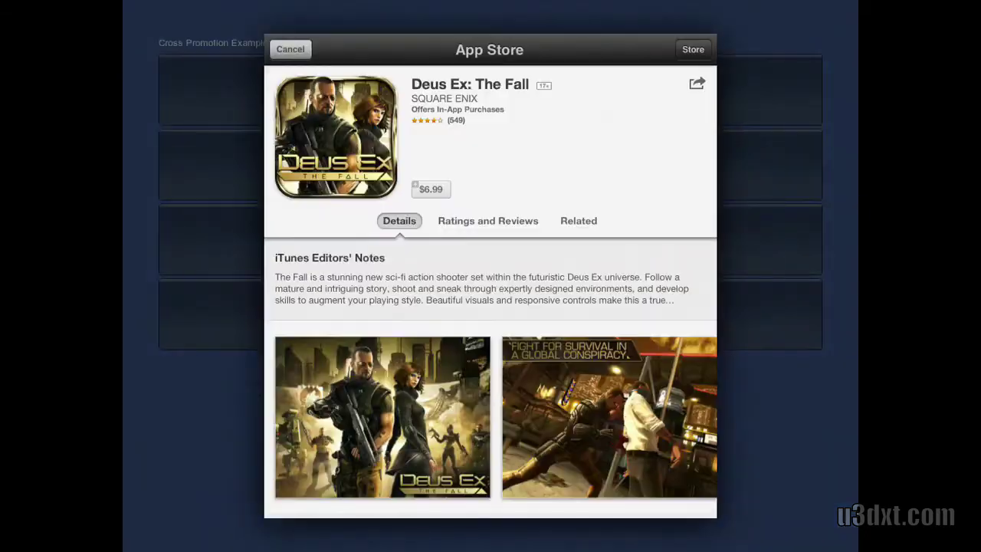
scroll(490, 378, down, 1)
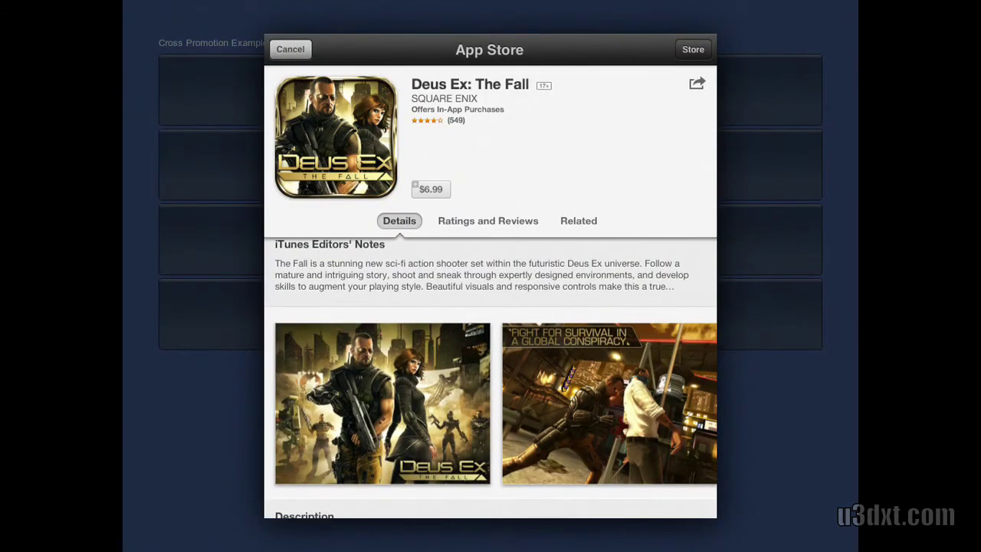
click(610, 404)
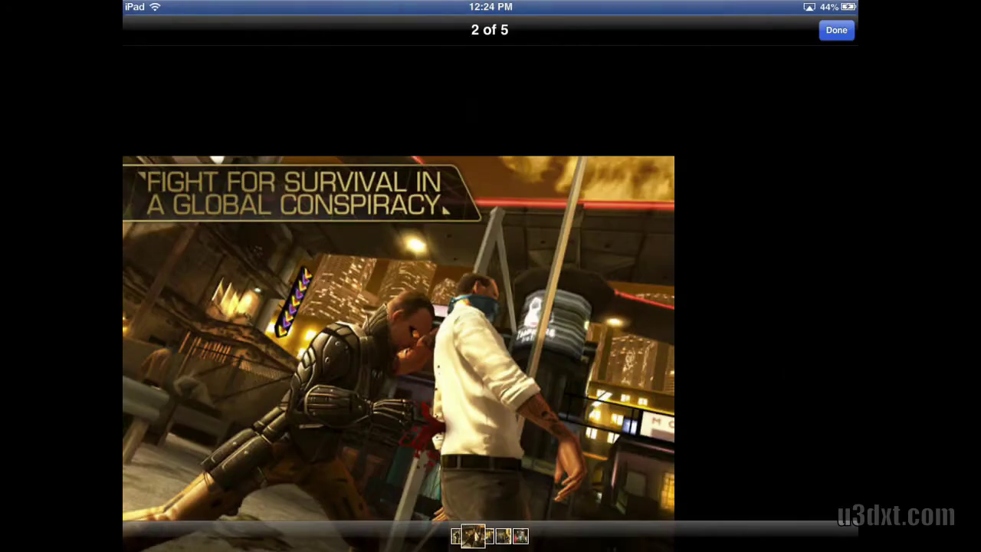
drag(345, 345, 463, 345)
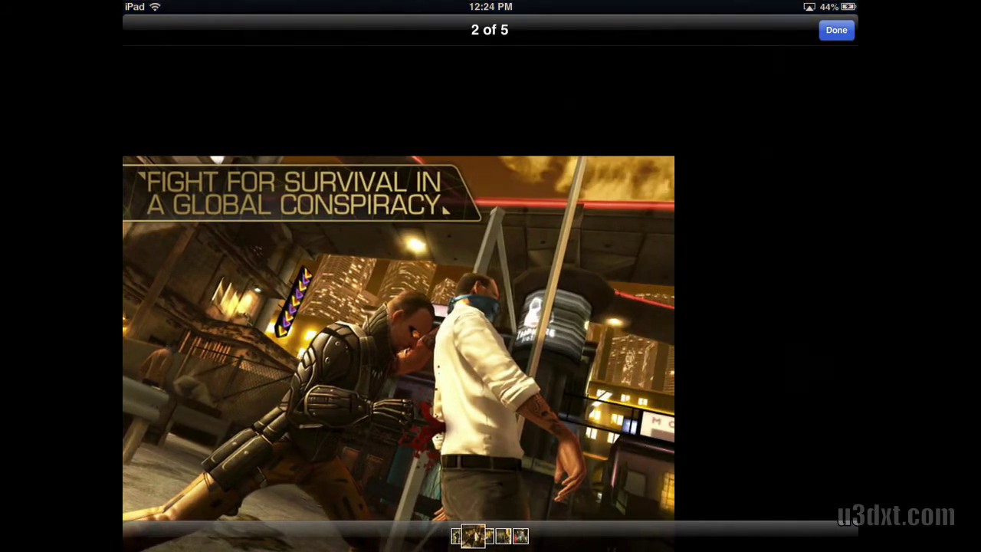
click(521, 536)
click(493, 536)
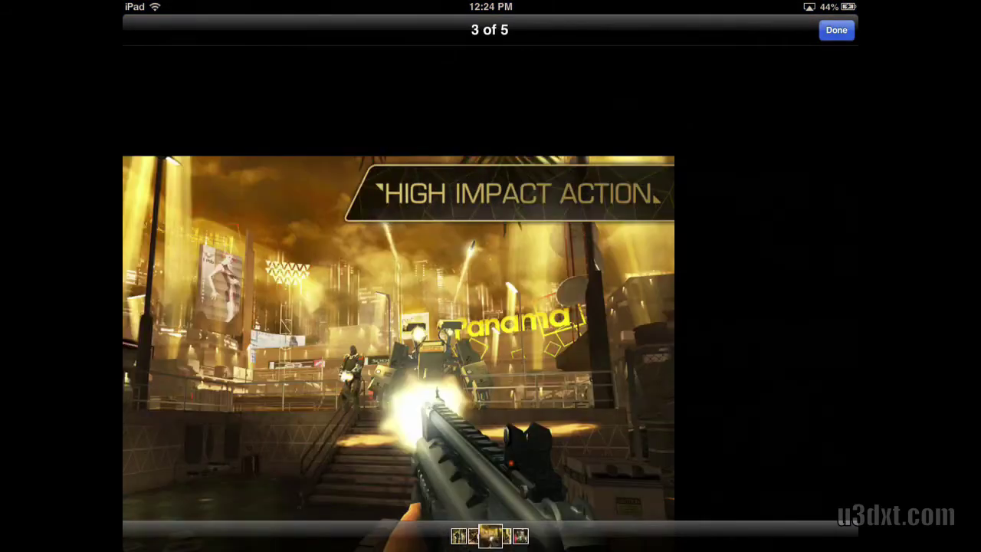
click(836, 29)
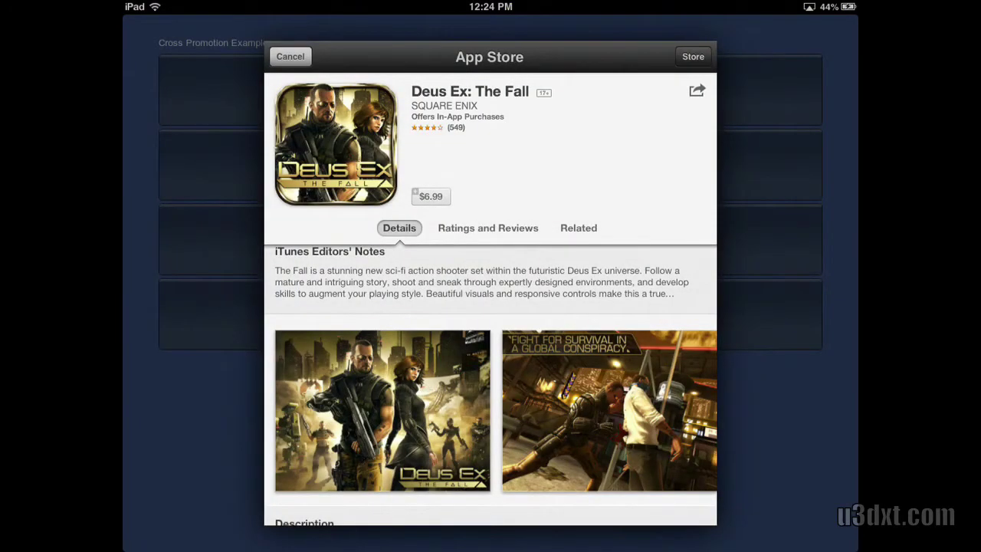
click(487, 227)
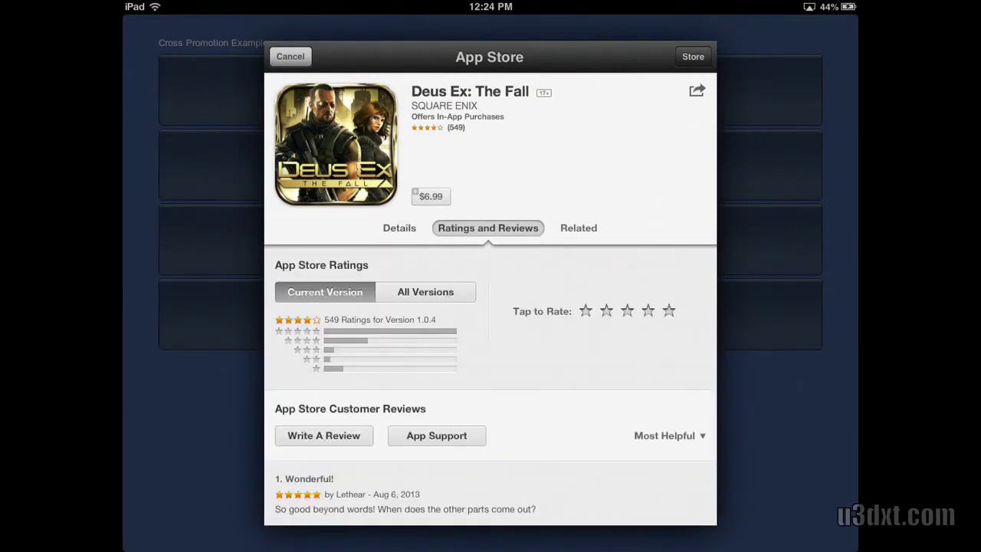
click(578, 228)
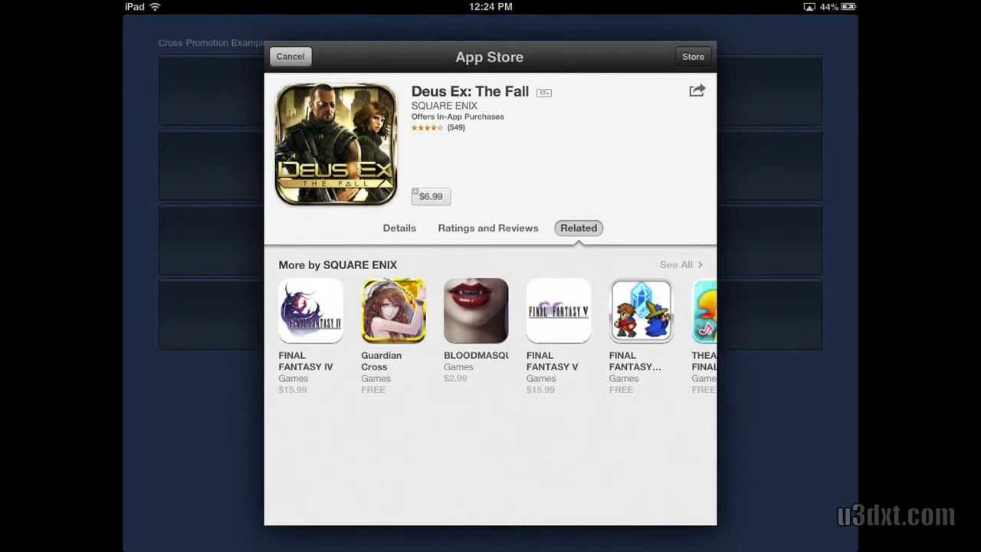
click(291, 56)
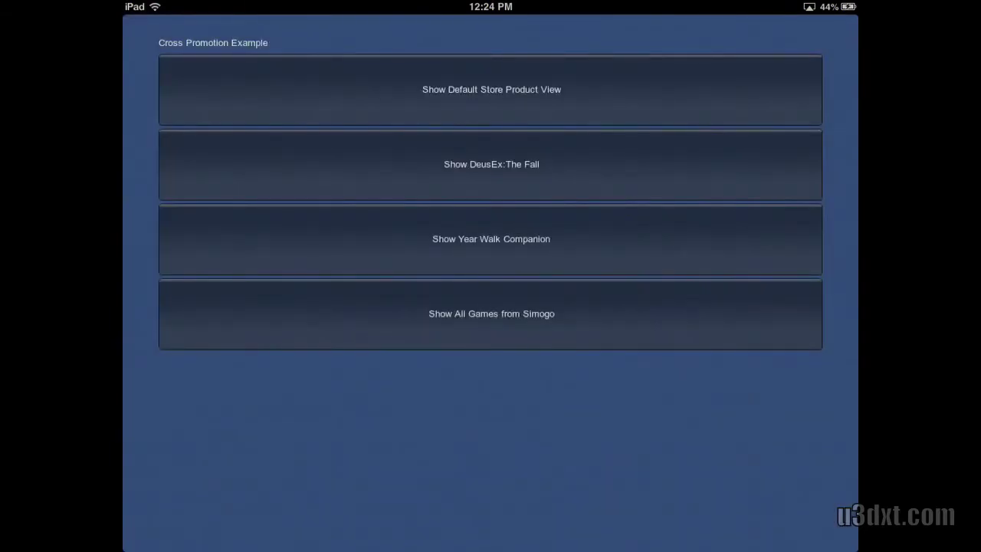
Start installing Year Walk Companion from its store page, then close it
click(491, 239)
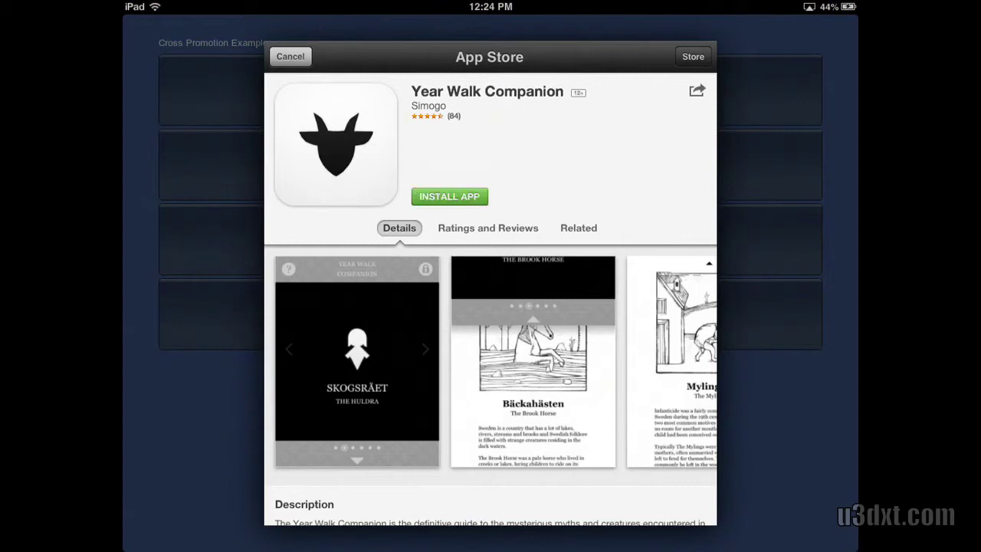
click(450, 196)
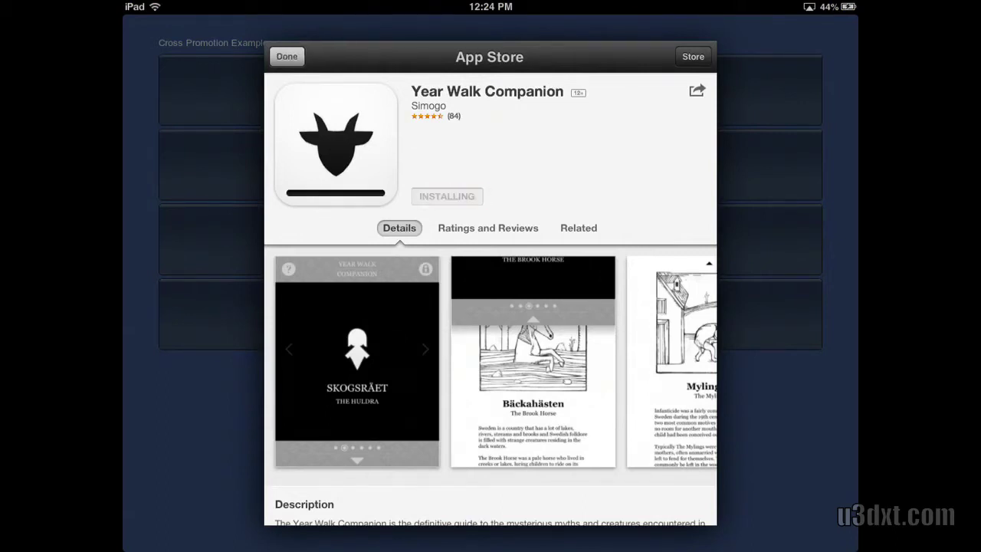
click(287, 56)
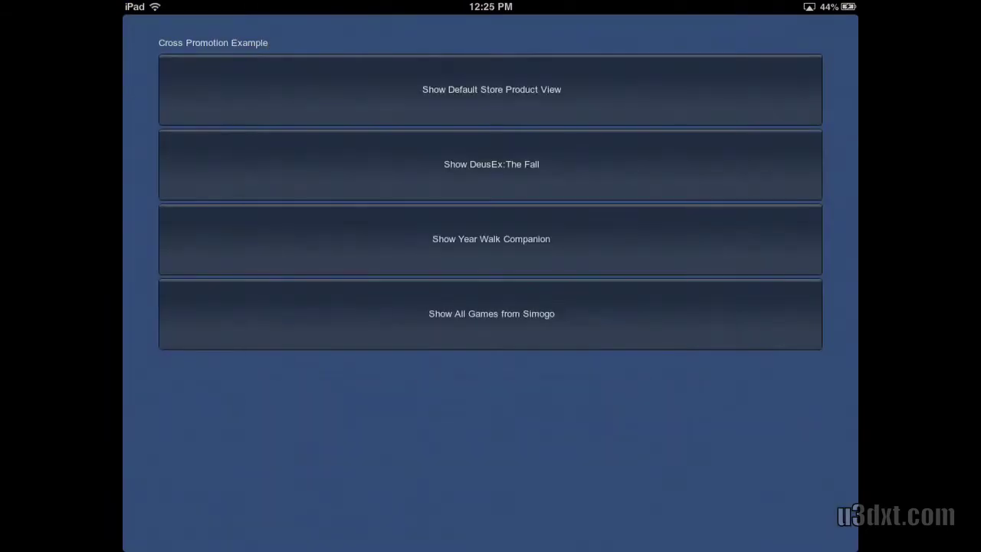
Browse the rows of all Simogo games, including iPad Apps, then close the list
click(491, 314)
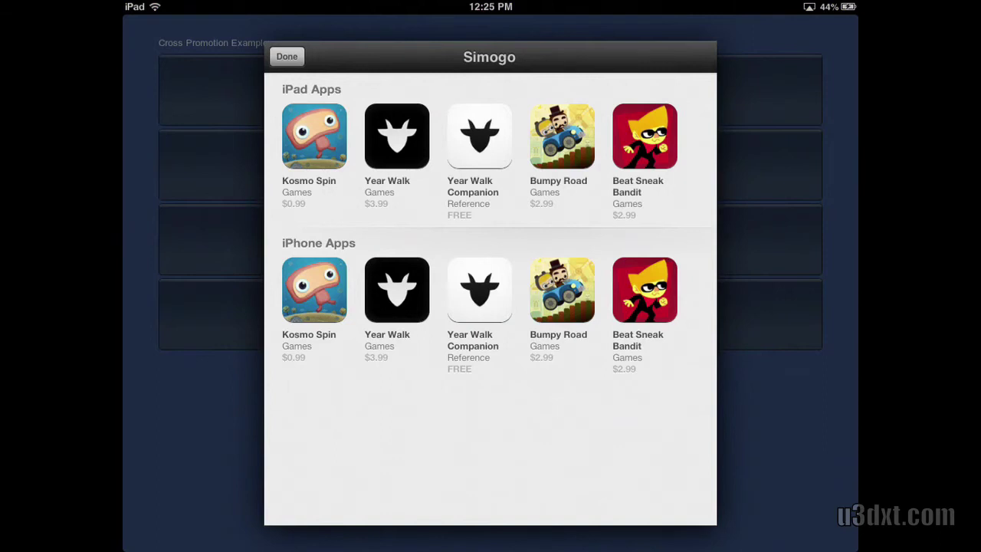
drag(537, 289, 460, 289)
drag(536, 137, 504, 137)
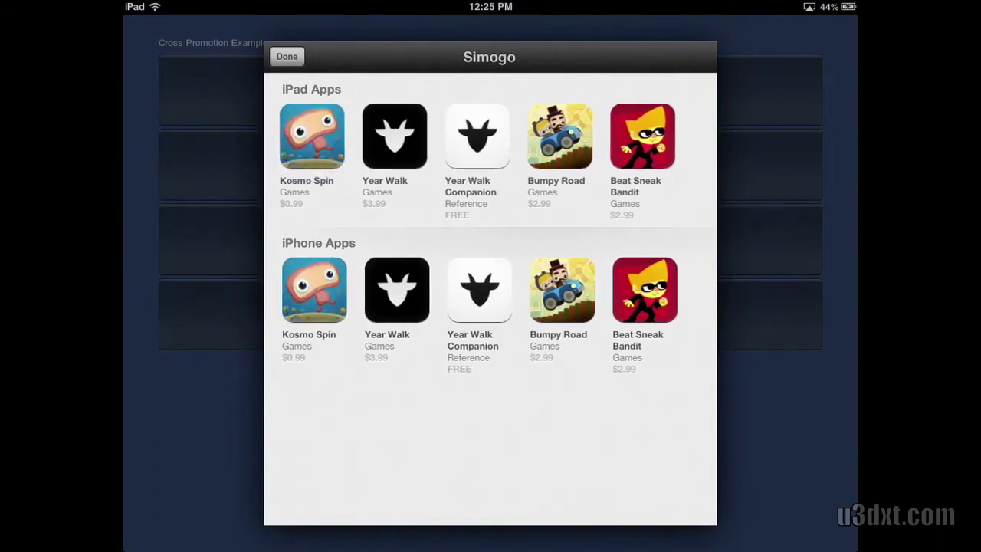
click(287, 56)
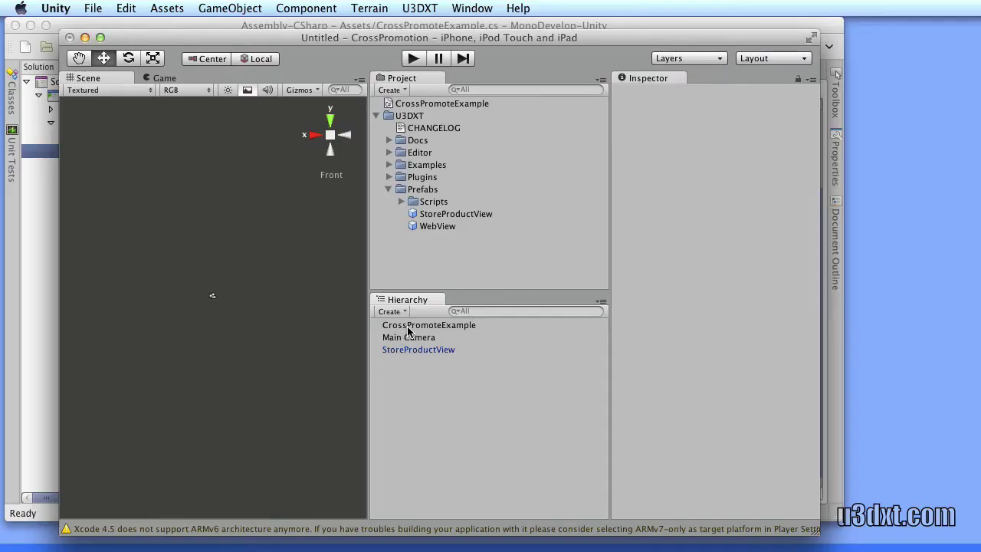
Check the StoreProductView prefab's Item Identifier 419568227, then preview the CrossPromoteExample script
click(439, 215)
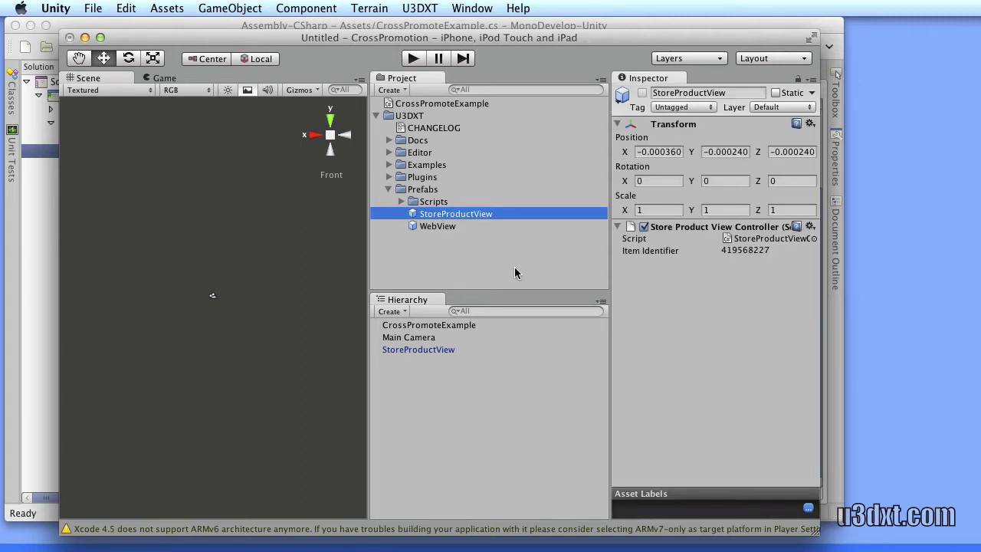
click(742, 252)
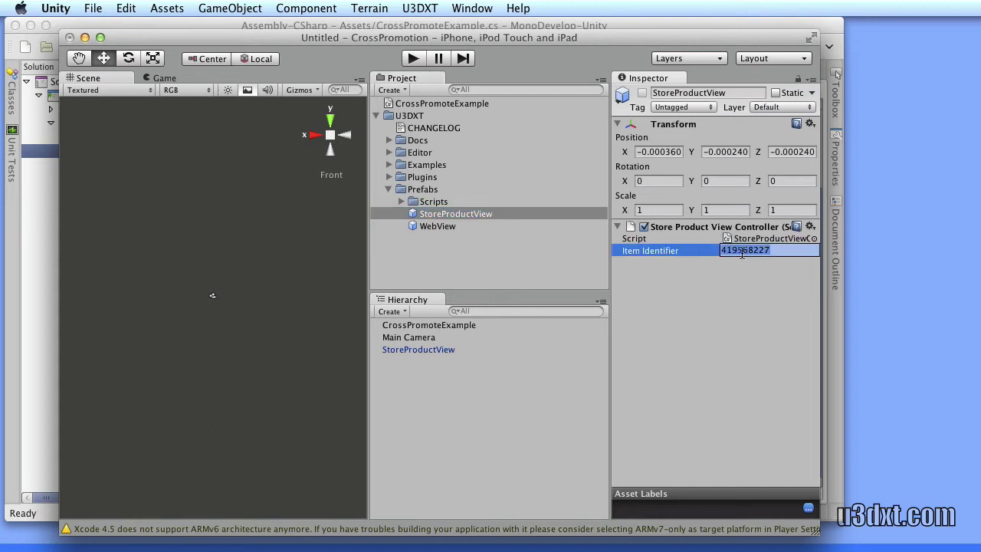
click(658, 357)
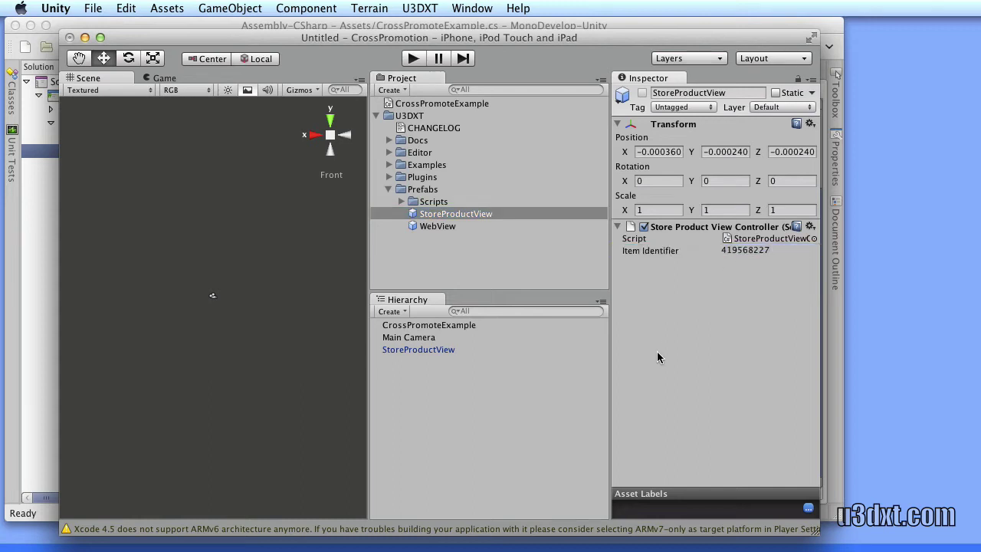
click(463, 348)
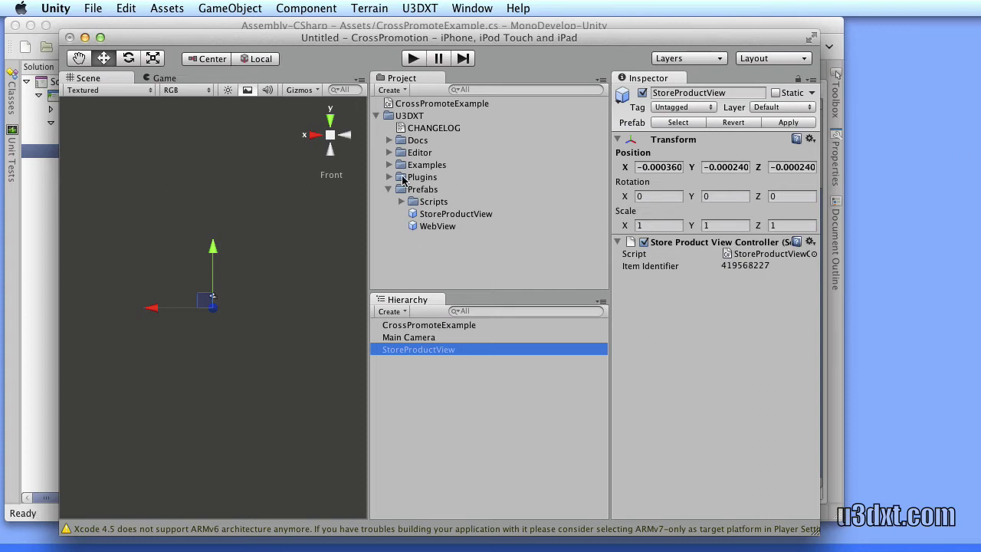
click(430, 104)
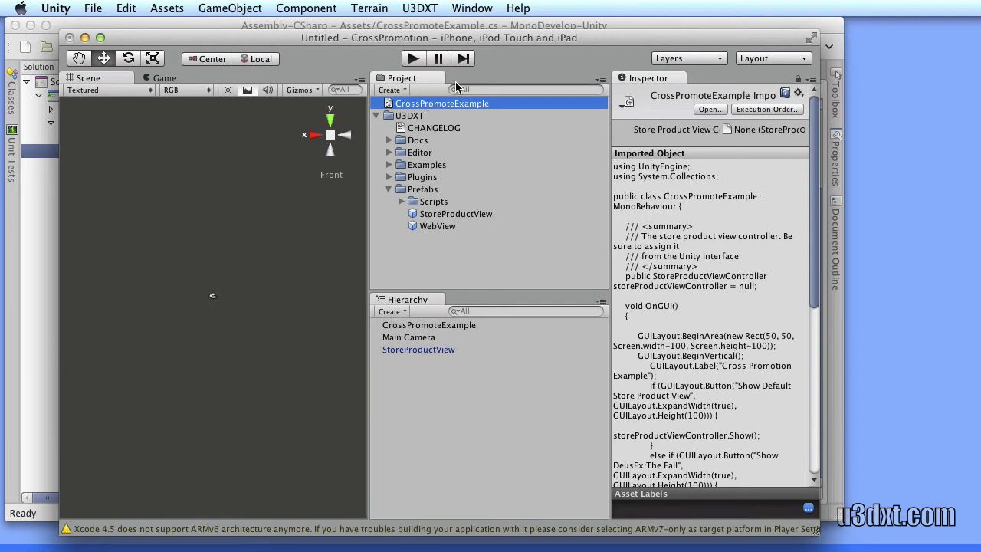
Open CrossPromoteExample.cs in MonoDevelop and highlight the layout setup lines and default Show call
double_click(454, 106)
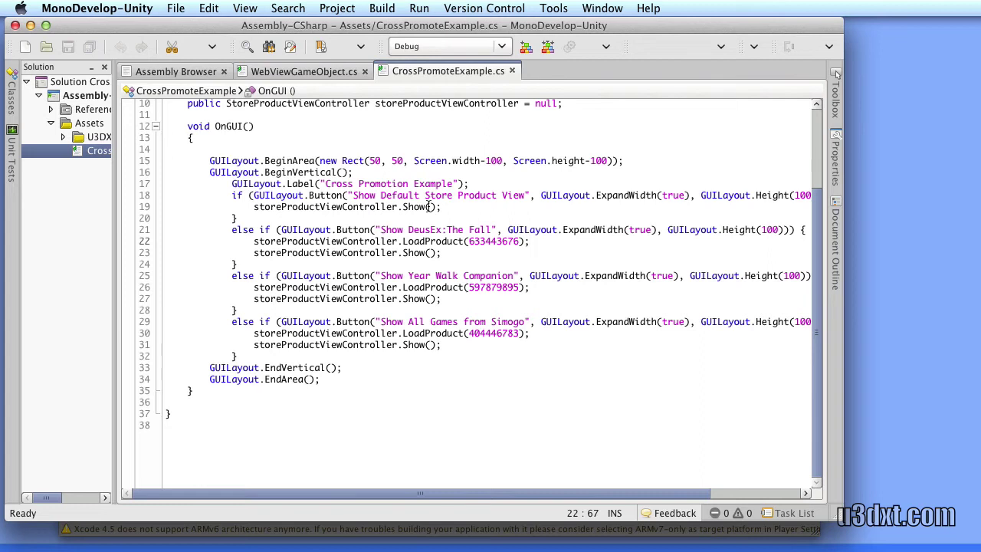
drag(182, 157, 281, 197)
click(331, 197)
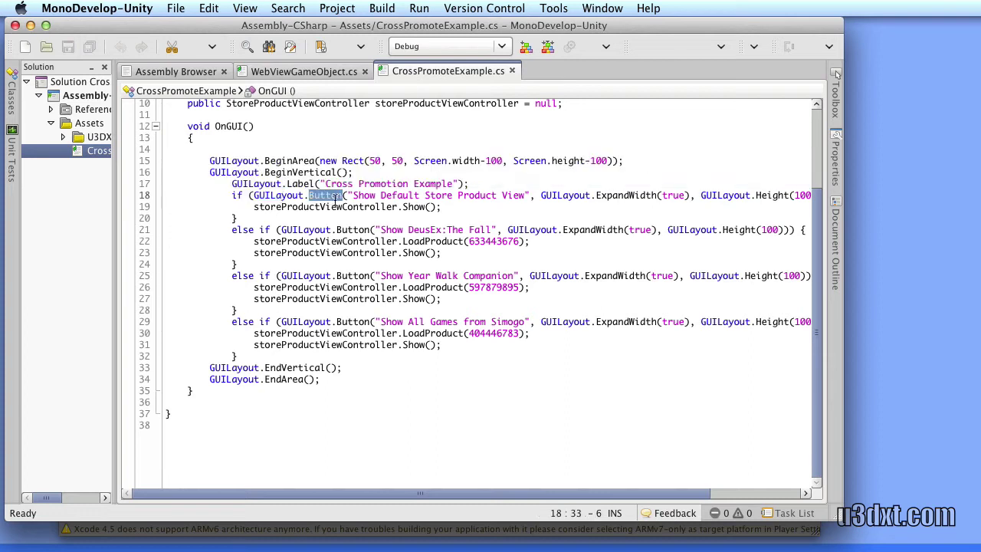
click(330, 207)
triple_click(331, 207)
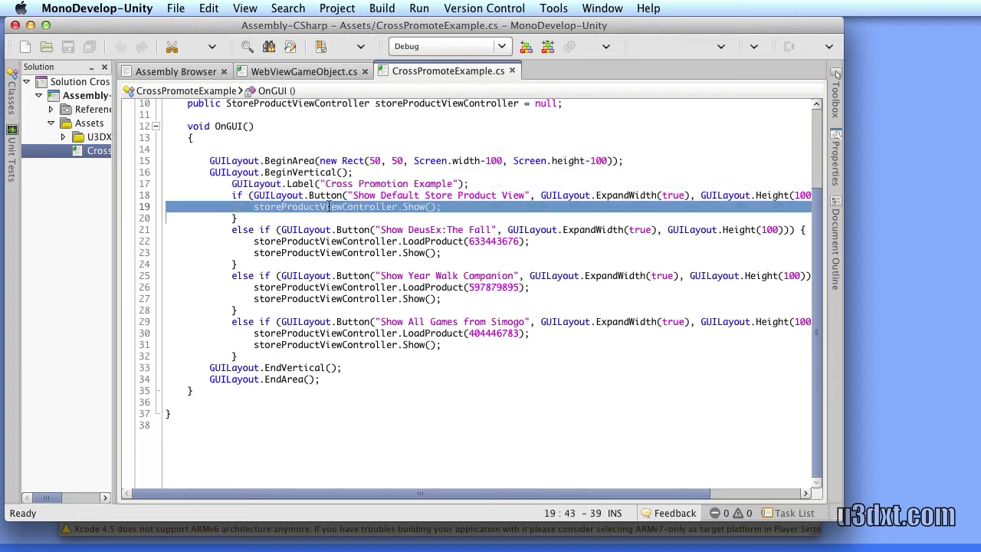
Highlight the OnGUI LoadProduct lines for Deus Ex, Year Walk and Show All Games from Simogo
triple_click(323, 253)
triple_click(323, 241)
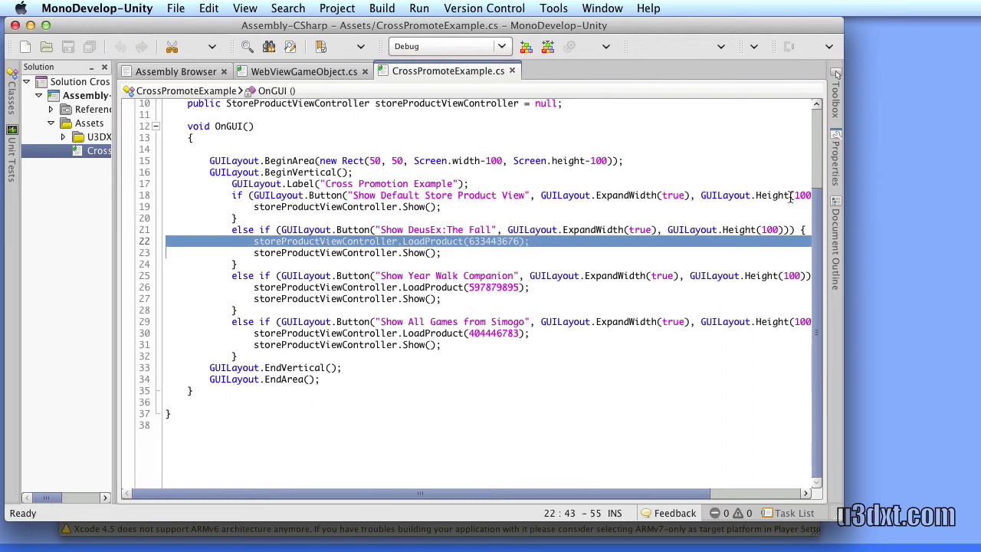
click(780, 299)
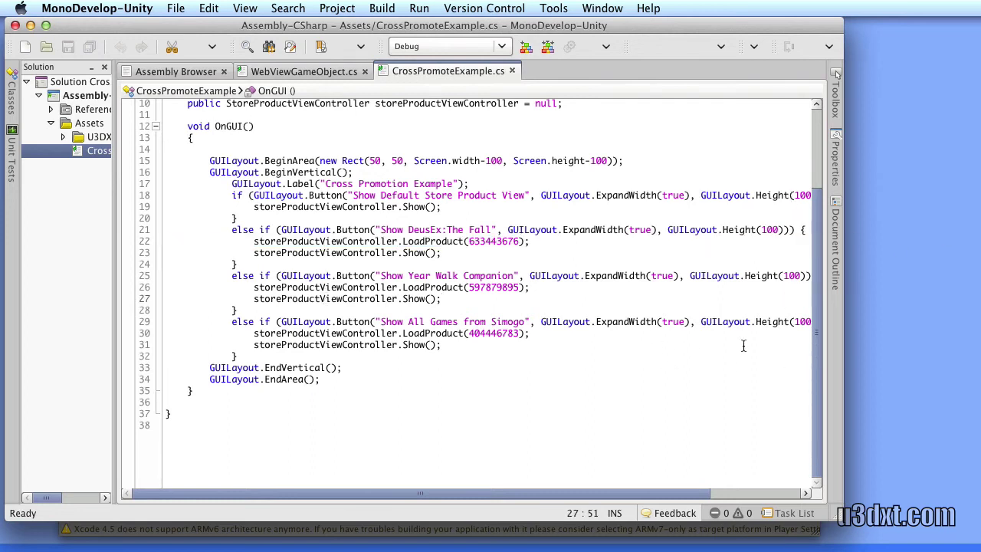
click(667, 333)
drag(526, 321, 352, 321)
click(811, 390)
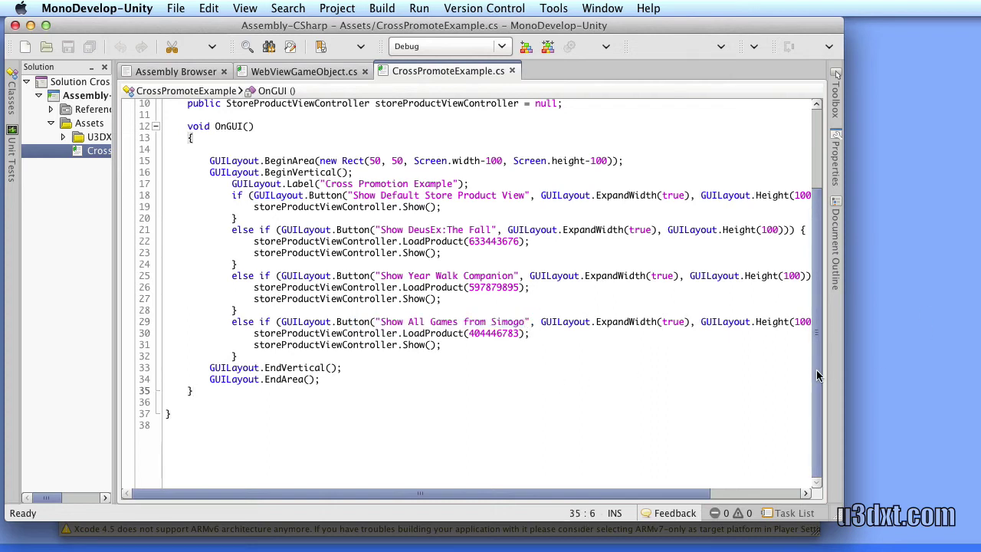
drag(816, 369, 771, 311)
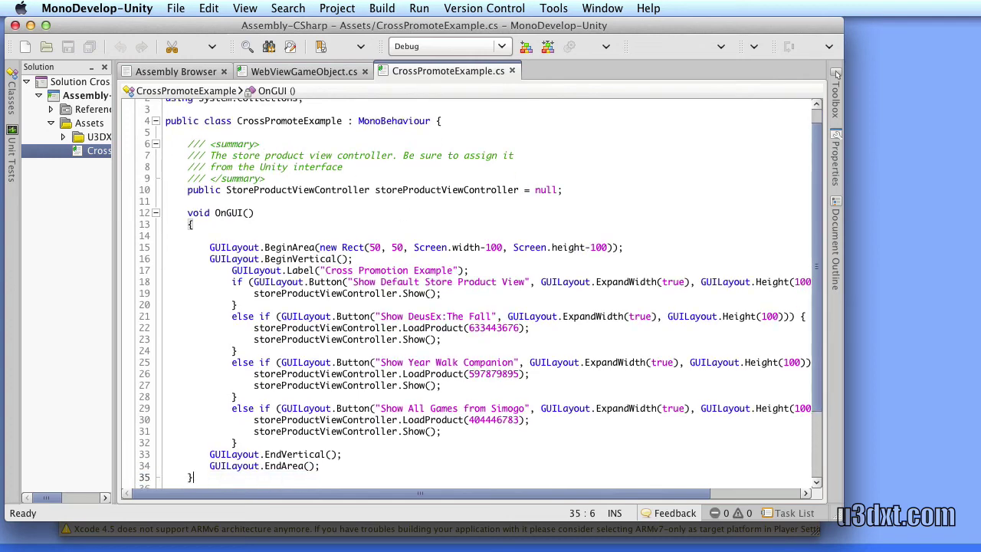
Assign StoreProductView to CrossPromoteExample's Store Product View field and check Item Identifier 419568227
key(super+Tab)
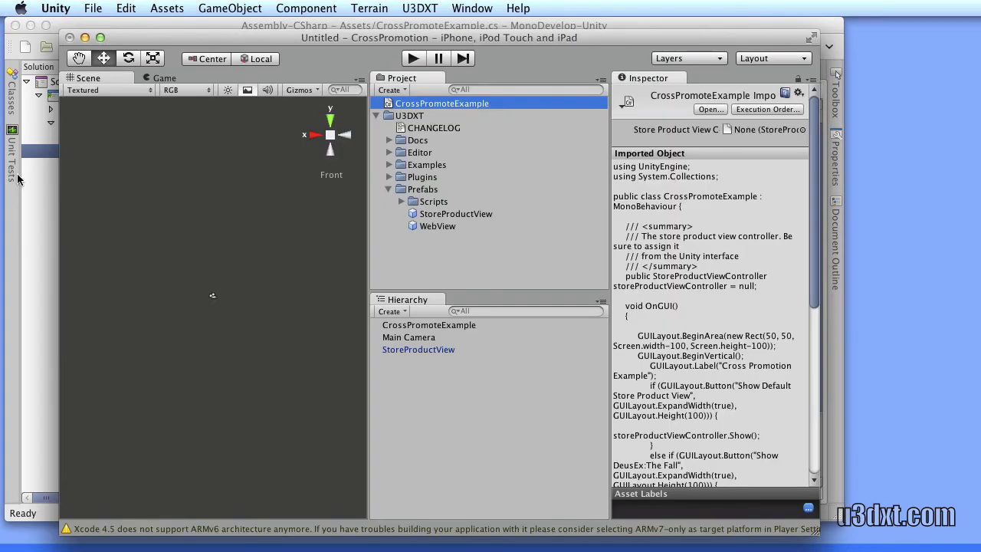
click(452, 326)
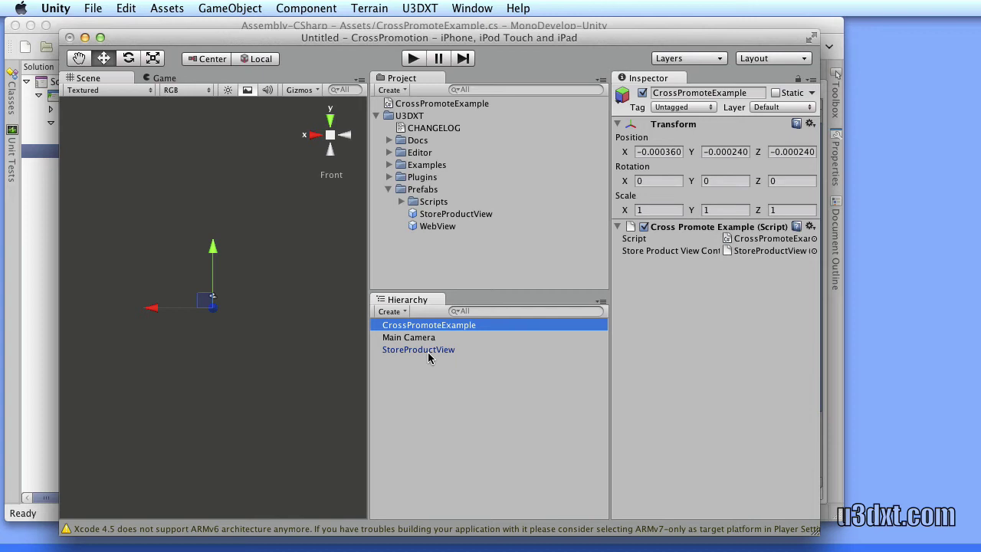
drag(429, 358, 770, 244)
click(420, 350)
click(734, 266)
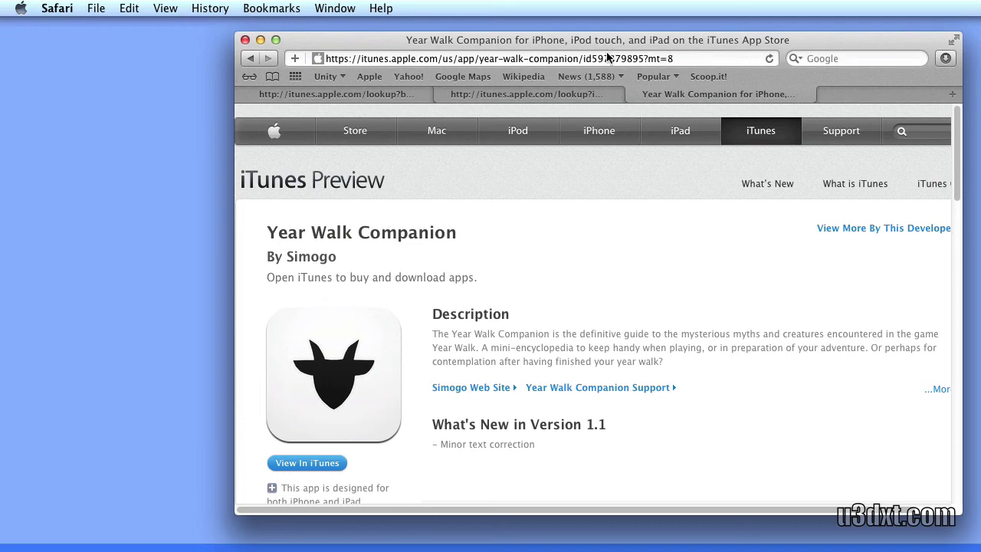
Pick out app ID 597879895 from Year Walk Companion's URL and view its lookup JSON
drag(591, 59, 645, 59)
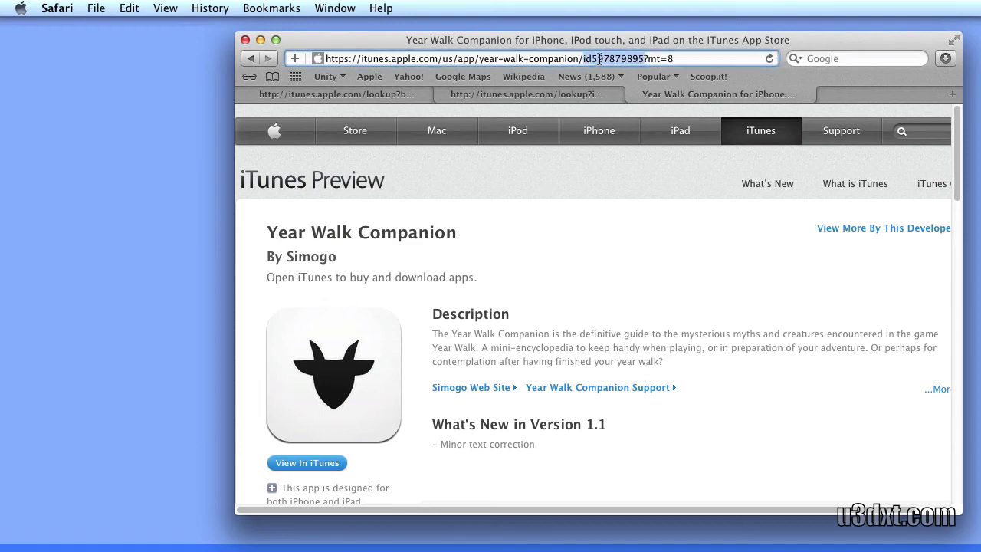
click(592, 59)
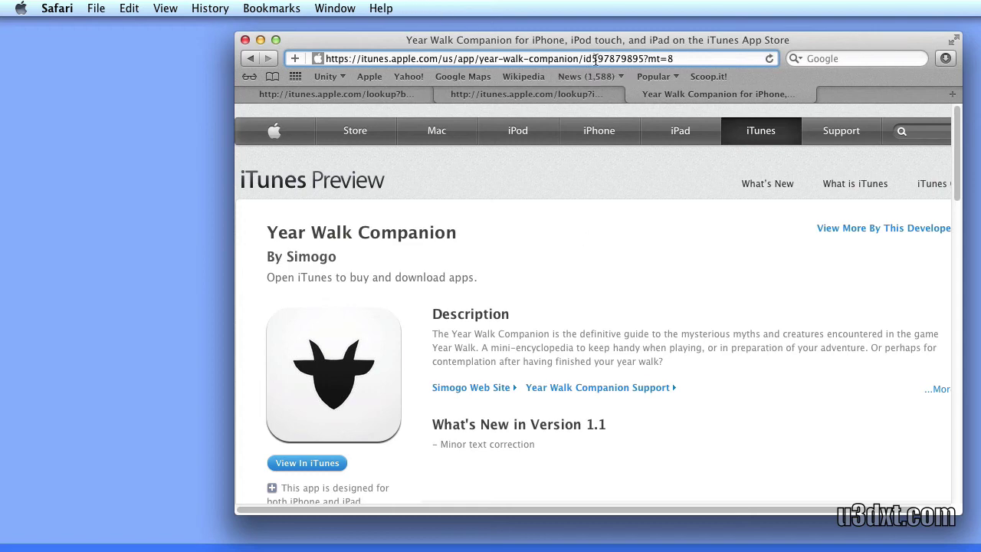
drag(591, 58, 645, 58)
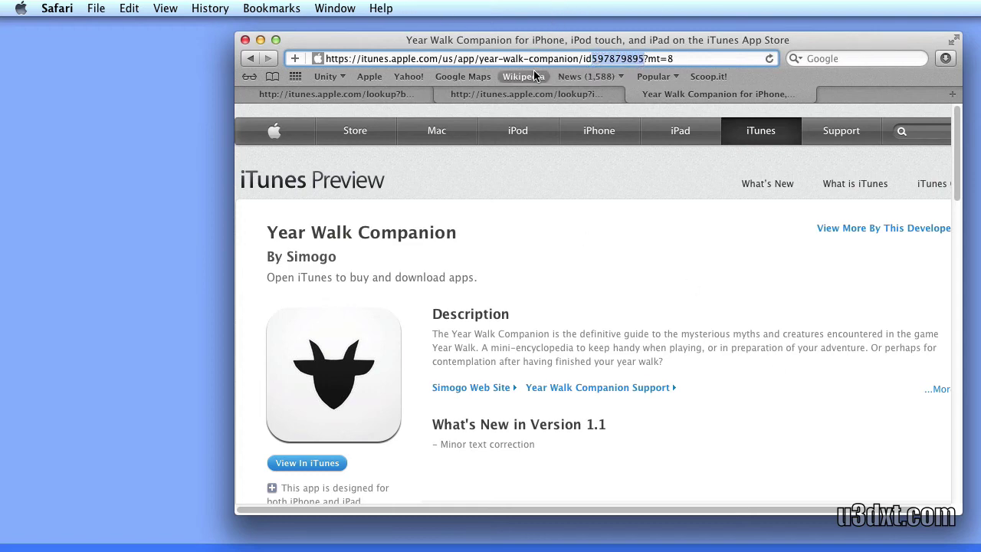
click(526, 94)
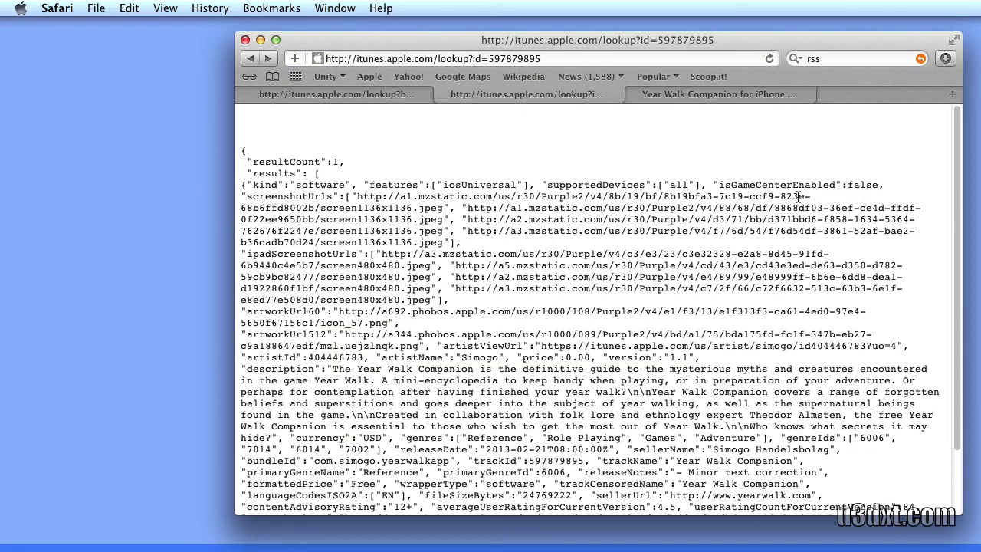
Bring up the bundle-ID lookup results for com.simogo.yearwalkapp
scroll(429, 138, down, 1)
click(364, 93)
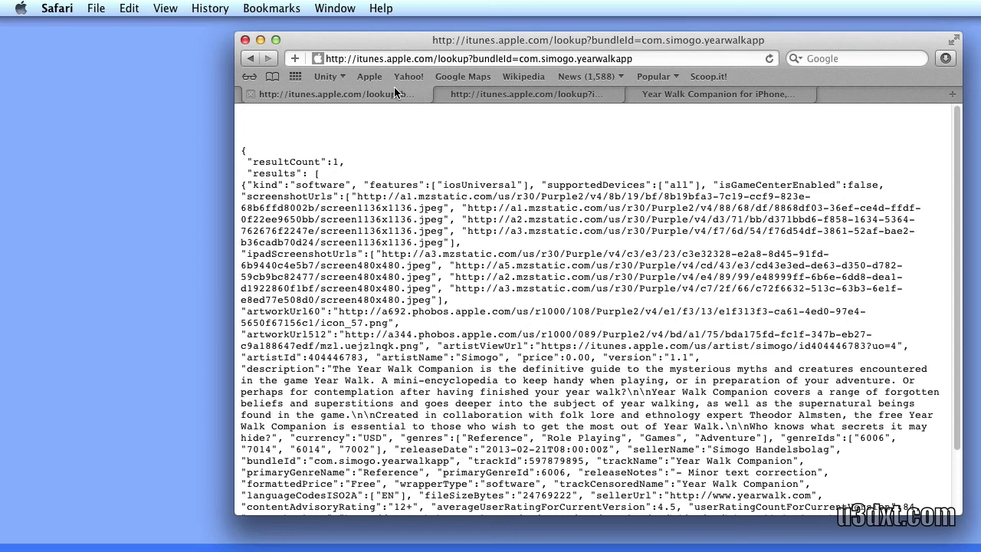
click(664, 58)
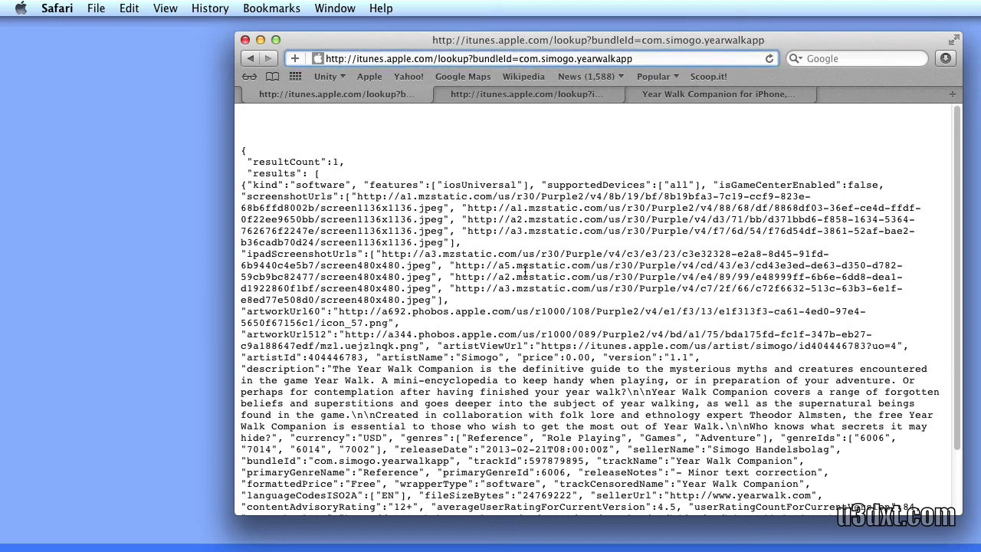
click(538, 167)
Search the JSON for artistId, then for trackId
key(super+f)
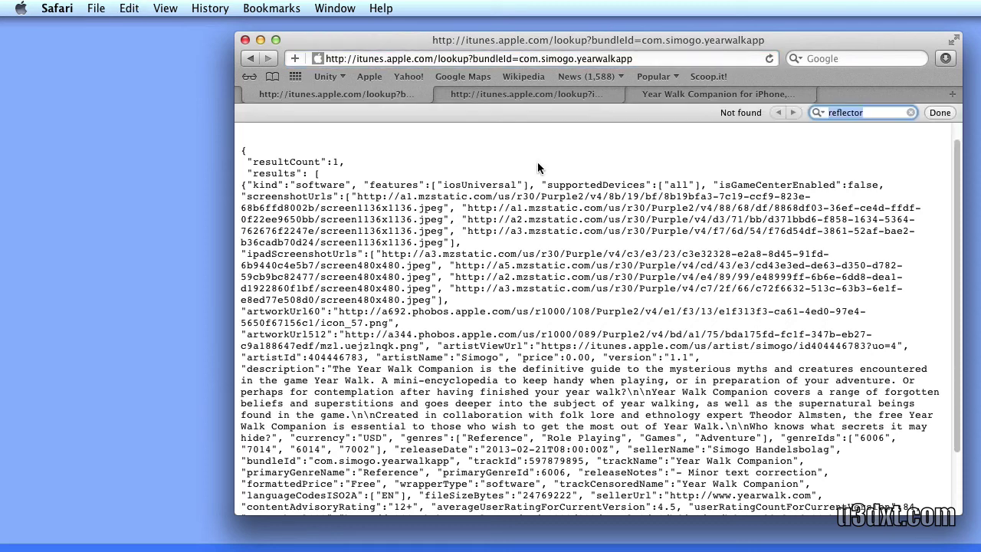
text(ar)
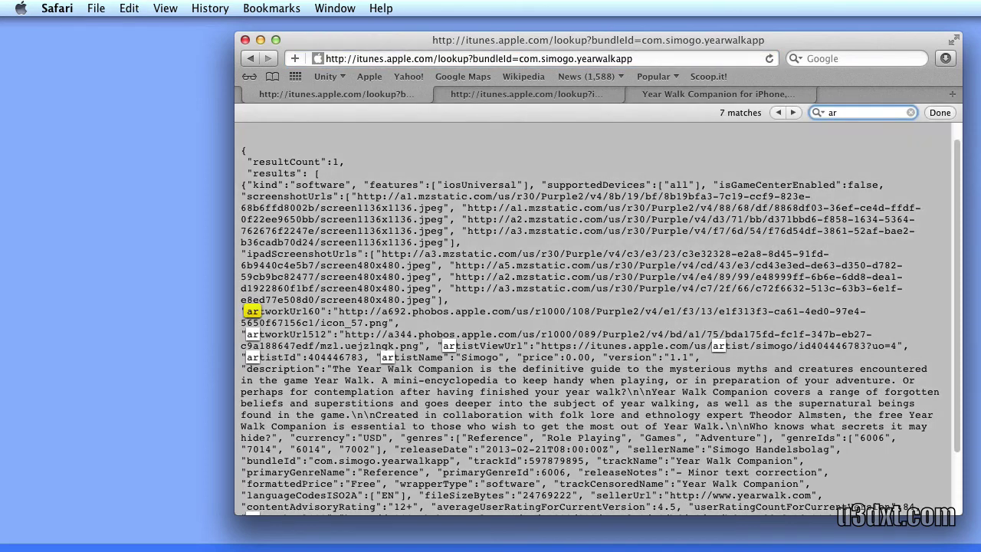
text(tistId)
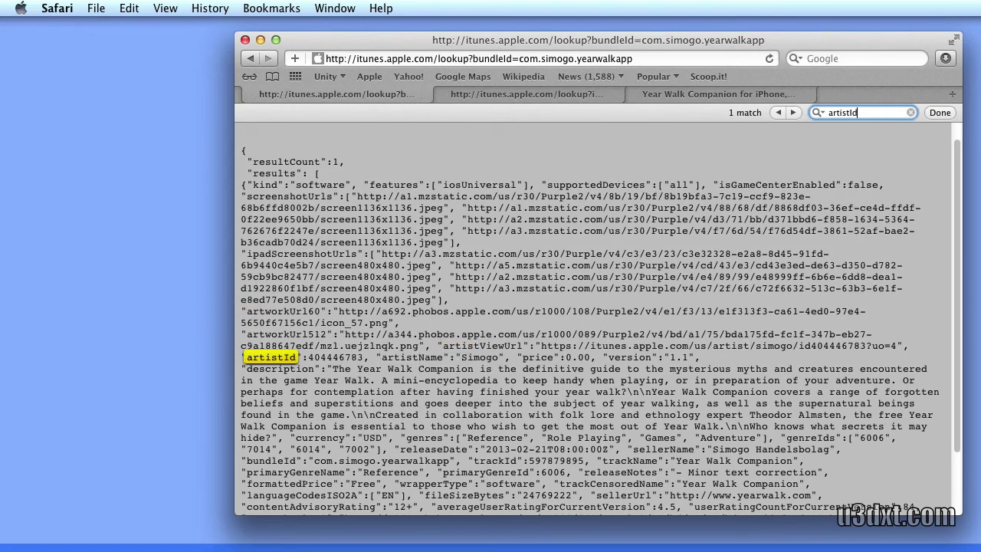
key(BackSpace)
key(BackSpace)
key(BackSpace)
key(BackSpace)
key(BackSpace)
key(BackSpace)
key(BackSpace)
key(BackSpace)
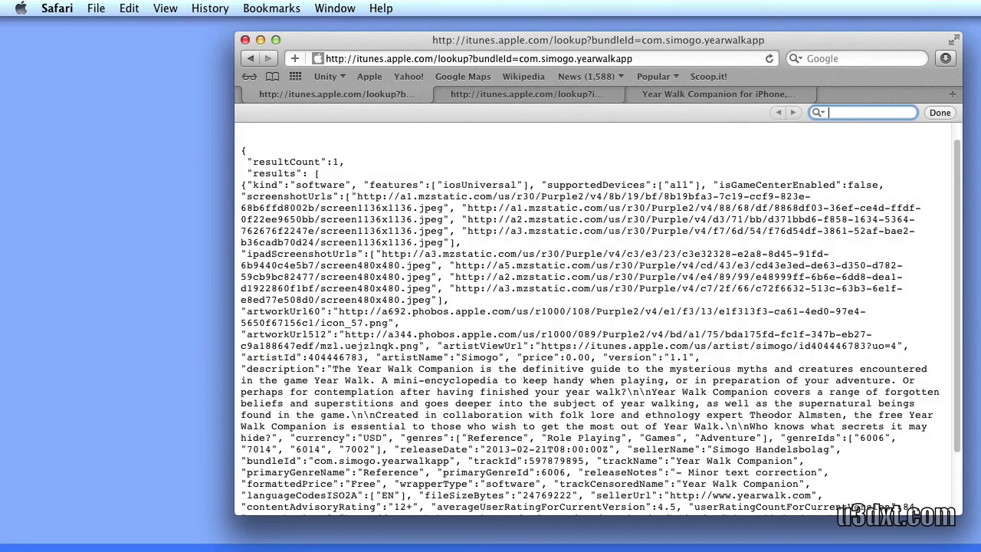
text(trackId)
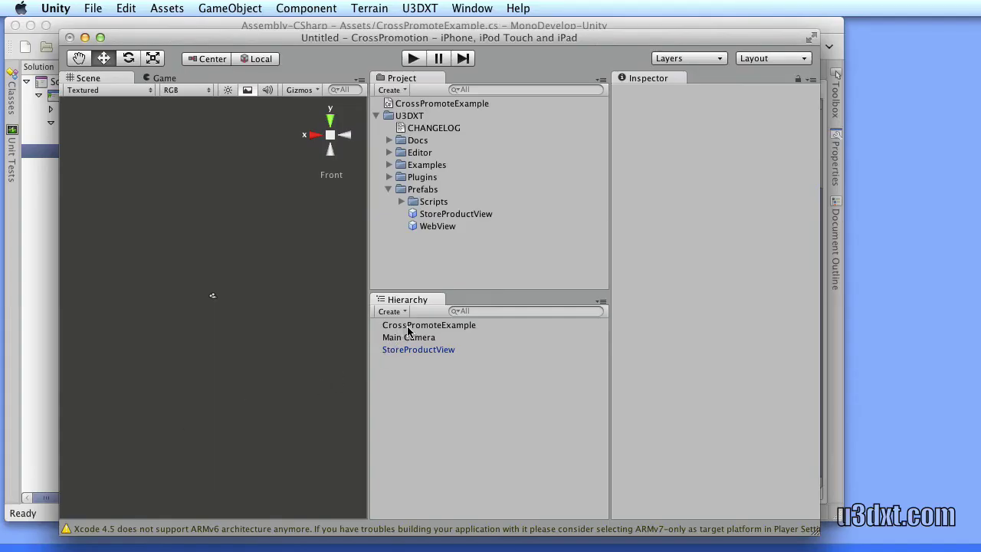
Select StoreProductView and start Build & Run for iPhone, iPod Touch and iPad
click(425, 350)
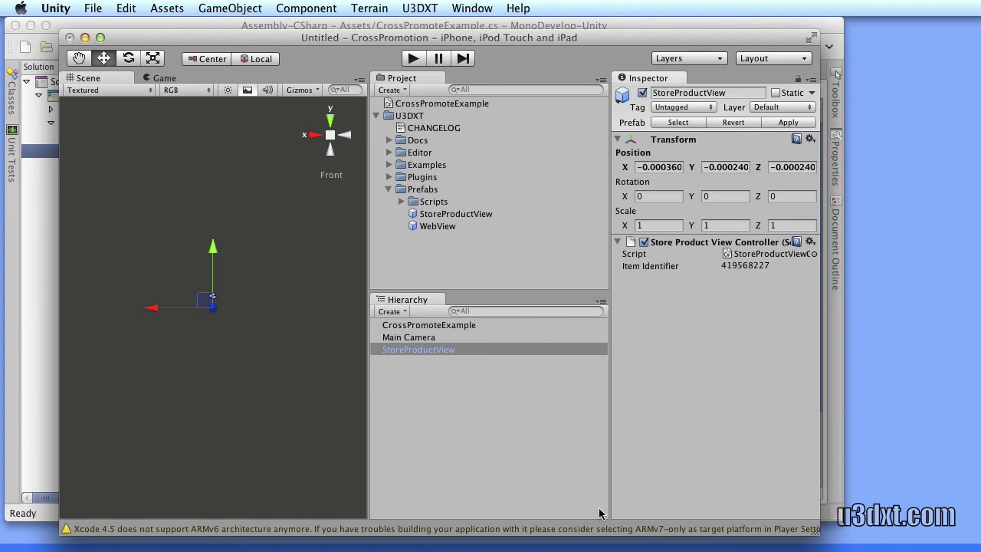
key(super+b)
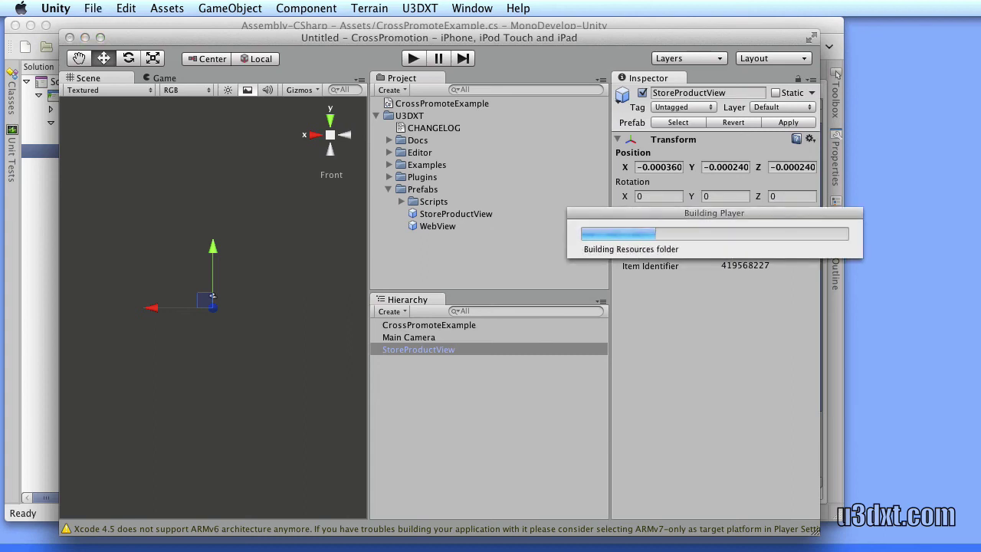